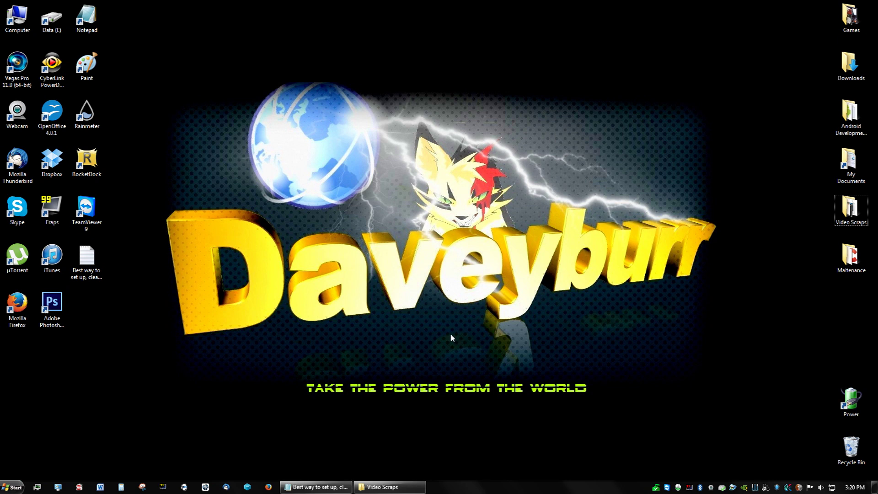
- Search 'clean' from the Start menu and run Disk Cleanup on the OS (C:) drive
{"action": "left_click", "coordinate": [13, 487]}
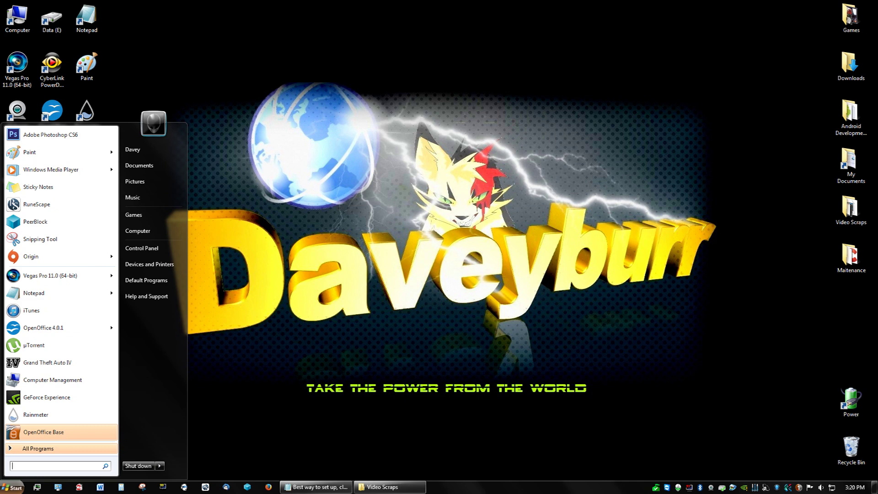
{"action": "left_click", "coordinate": [19, 473]}
{"action": "left_click", "coordinate": [19, 481]}
{"action": "type", "text": "clean"}
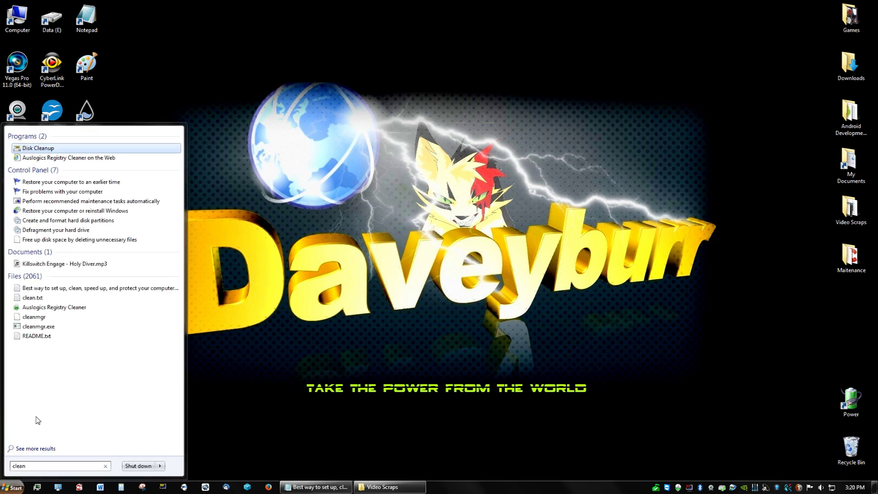
{"action": "left_click", "coordinate": [65, 151]}
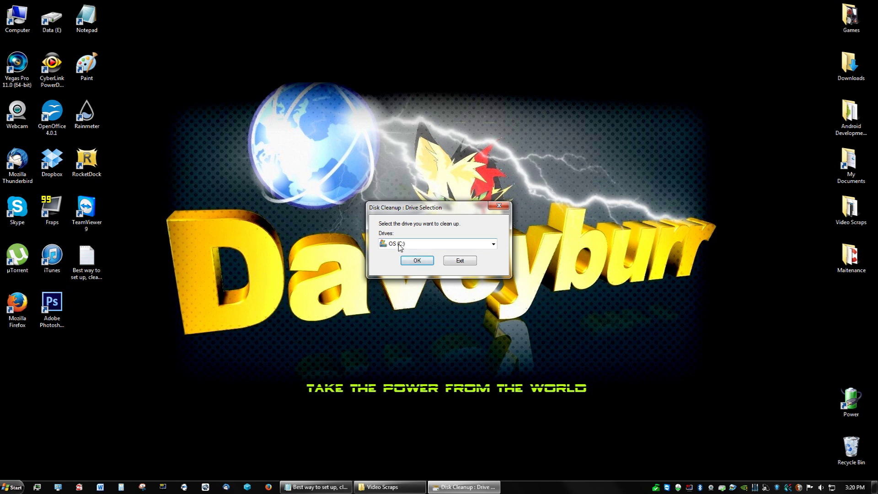
{"action": "left_click", "coordinate": [416, 261]}
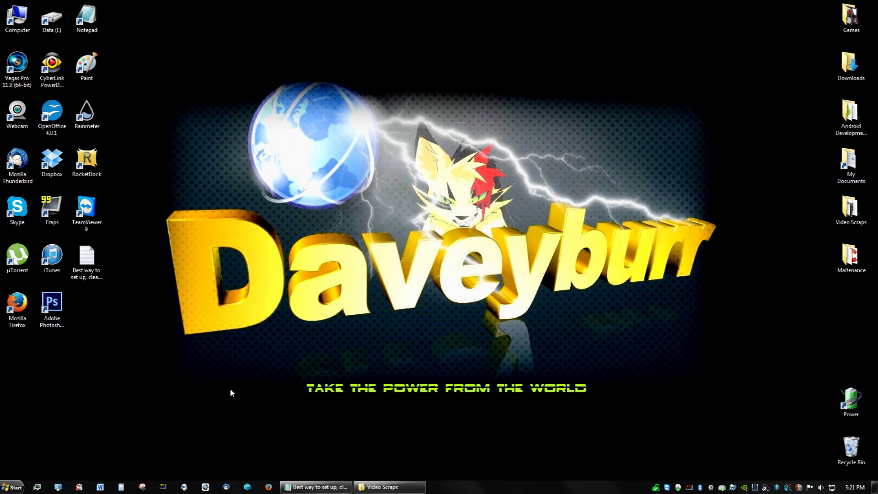
{"action": "left_click", "coordinate": [9, 487]}
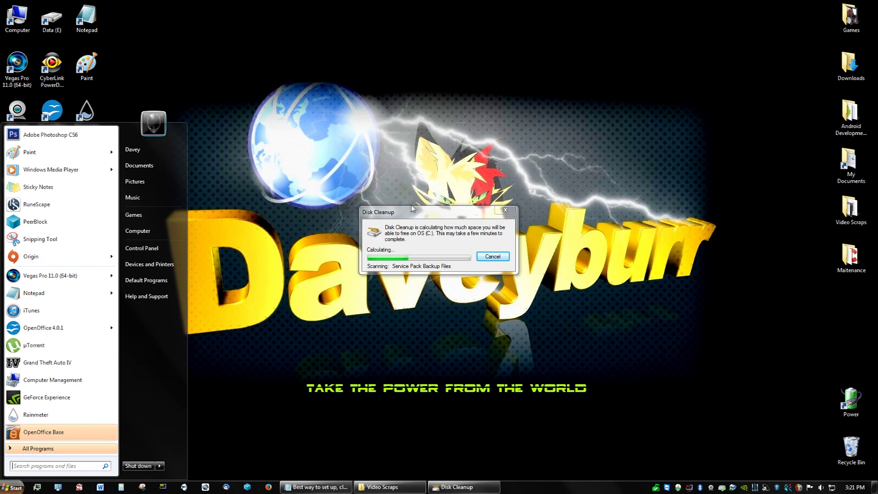
- Nudge the Disk Cleanup progress dialog slightly aside and bring the Start menu back up
{"action": "left_click", "coordinate": [421, 214]}
{"action": "left_click_drag", "start_coordinate": [419, 212], "coordinate": [429, 218]}
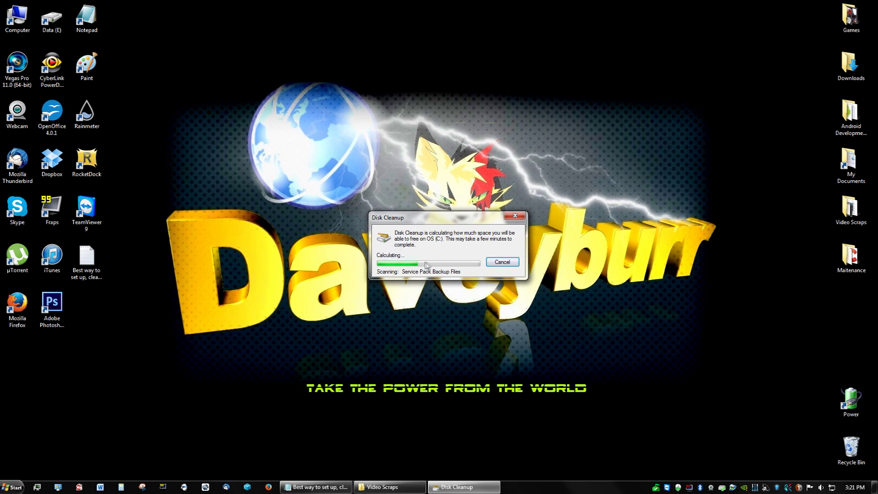
{"action": "left_click", "coordinate": [12, 487]}
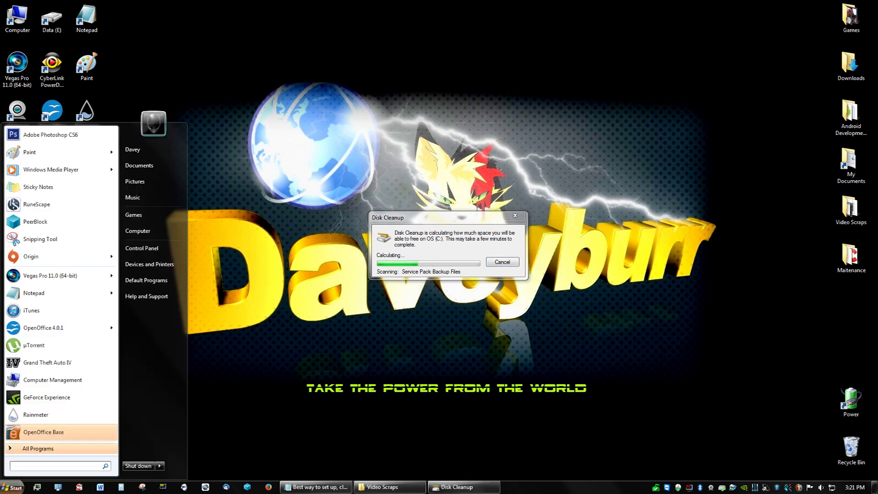
- Copy the Disk Cleanup shortcut from the 'clean' search results and open the Maitenance folder
{"action": "type", "text": "cle"}
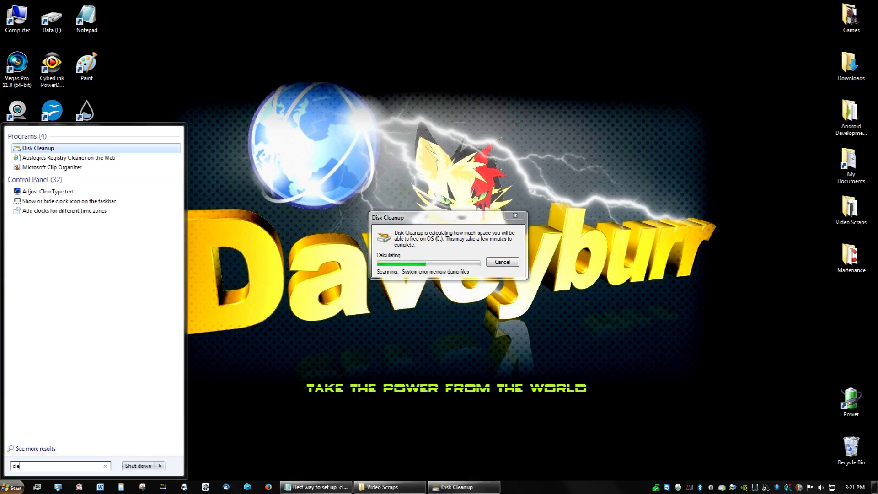
{"action": "type", "text": "an"}
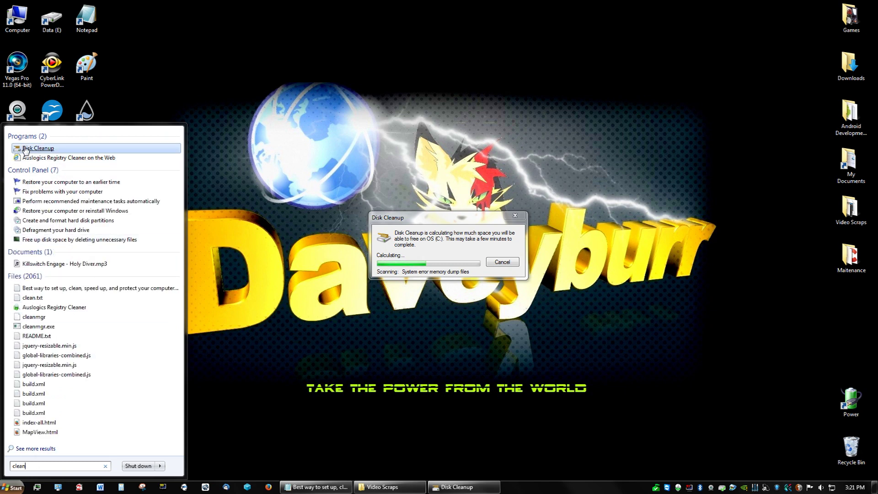
{"action": "right_click", "coordinate": [25, 151]}
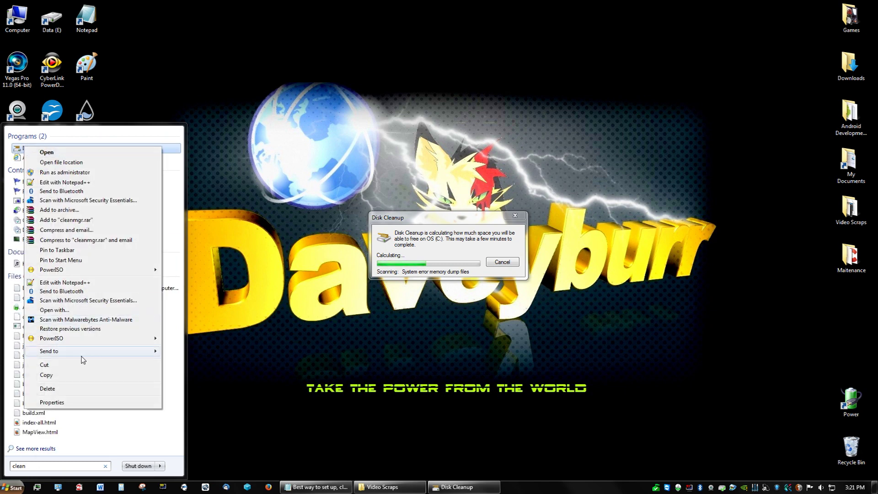
{"action": "left_click", "coordinate": [67, 376]}
{"action": "right_click", "coordinate": [572, 212]}
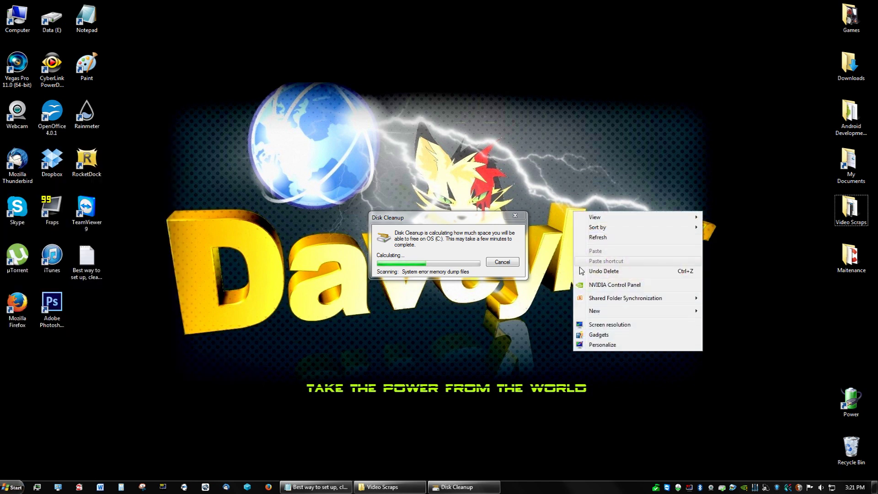
{"action": "left_click", "coordinate": [522, 346]}
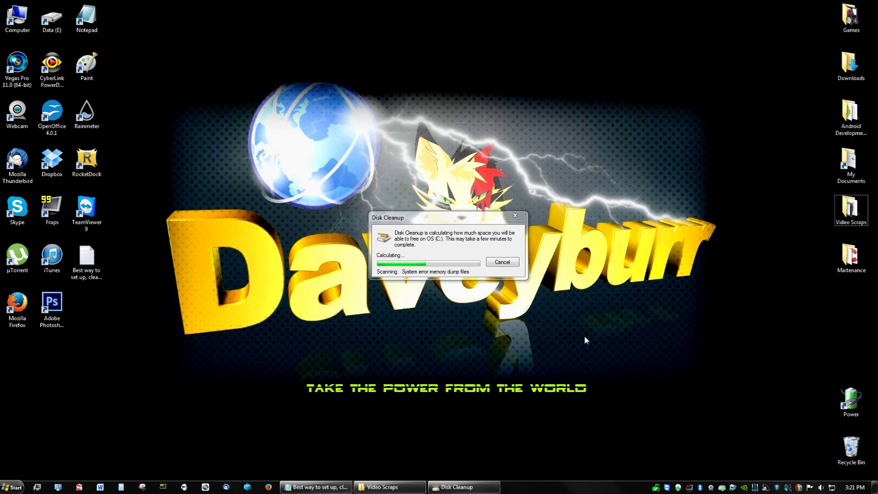
{"action": "double_click", "coordinate": [851, 256]}
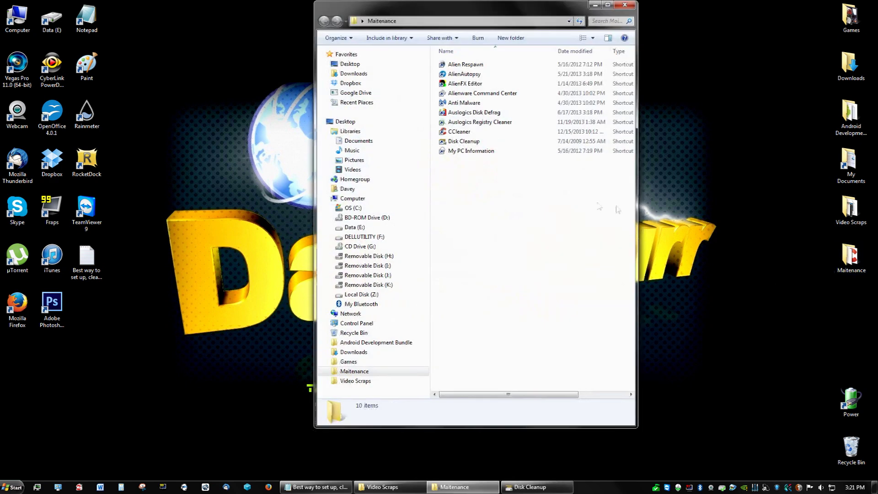
- Close the Maitenance folder window to uncover the Disk Cleanup dialog behind it
{"action": "left_click", "coordinate": [459, 141]}
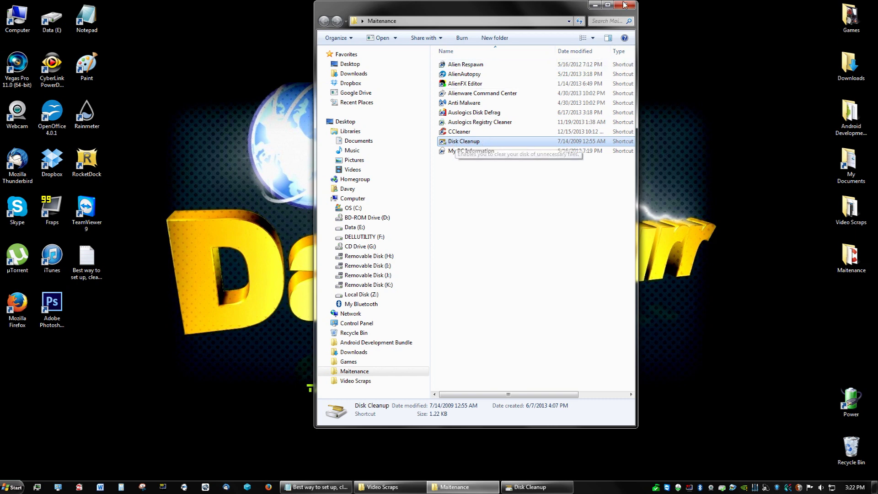
{"action": "left_click_drag", "start_coordinate": [550, 14], "coordinate": [720, 25]}
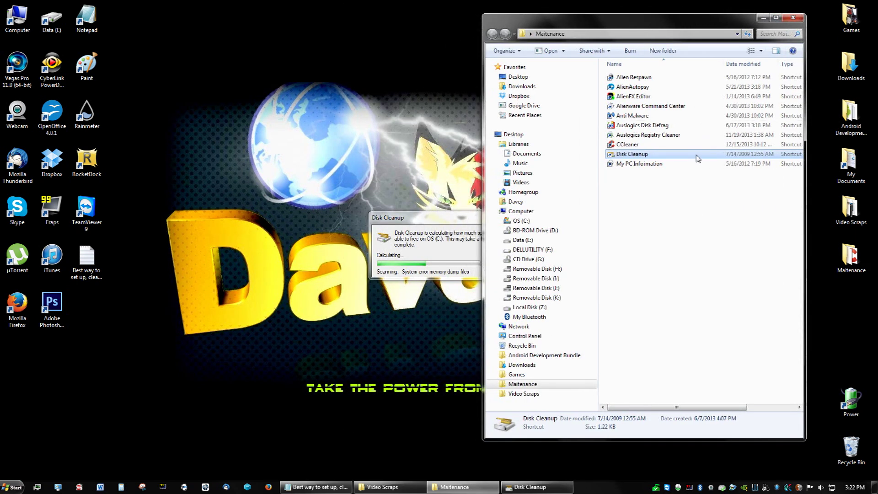
{"action": "left_click", "coordinate": [792, 18]}
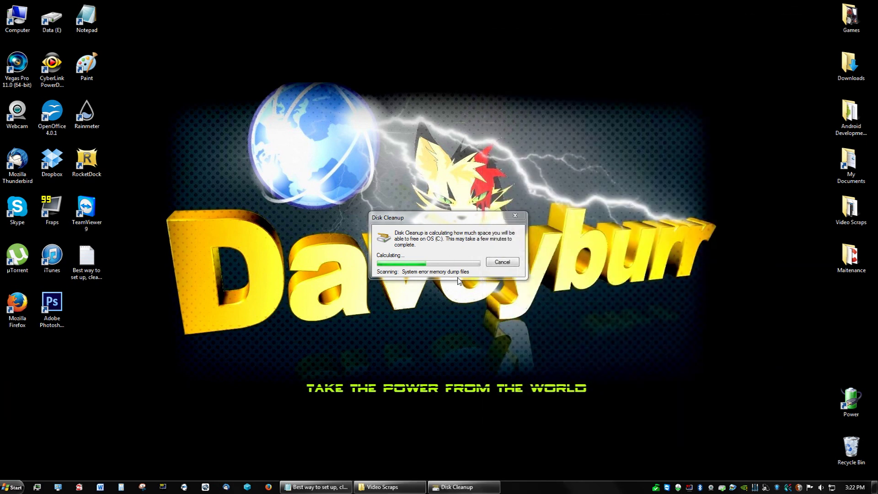
{"action": "left_click_drag", "start_coordinate": [442, 219], "coordinate": [434, 211]}
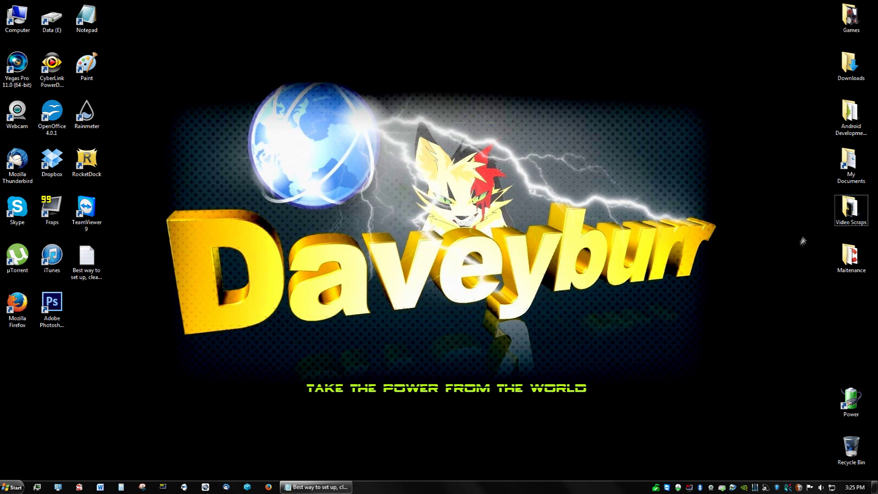
- Launch CCleaner from the Maitenance folder shortcut, enlarge its window, and tick Index.dat files
{"action": "double_click", "coordinate": [843, 265]}
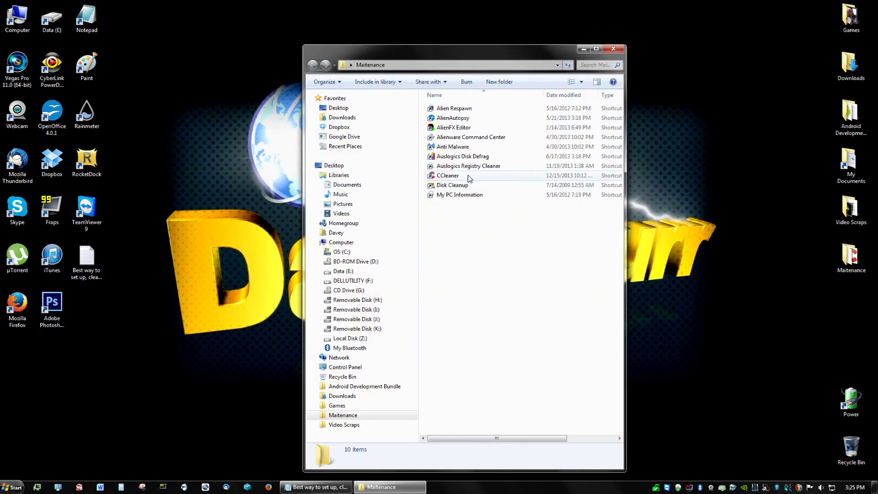
{"action": "double_click", "coordinate": [467, 177]}
{"action": "left_click", "coordinate": [584, 48]}
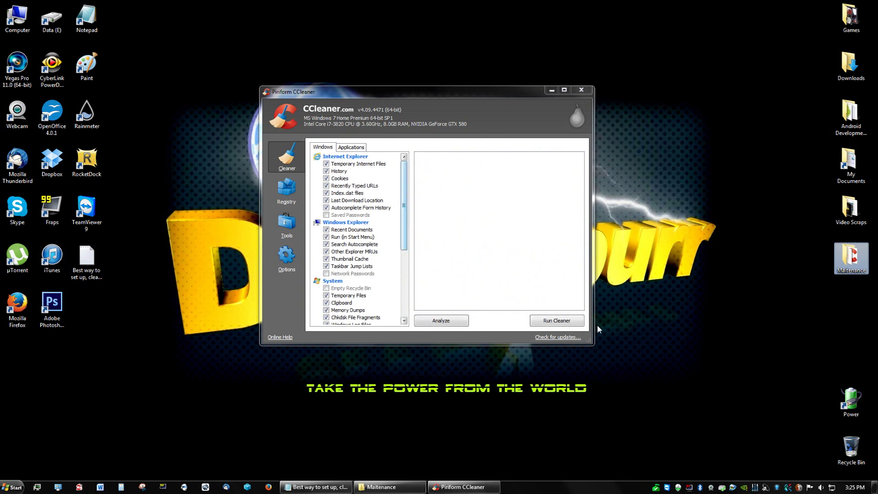
{"action": "left_click_drag", "start_coordinate": [593, 344], "coordinate": [720, 409]}
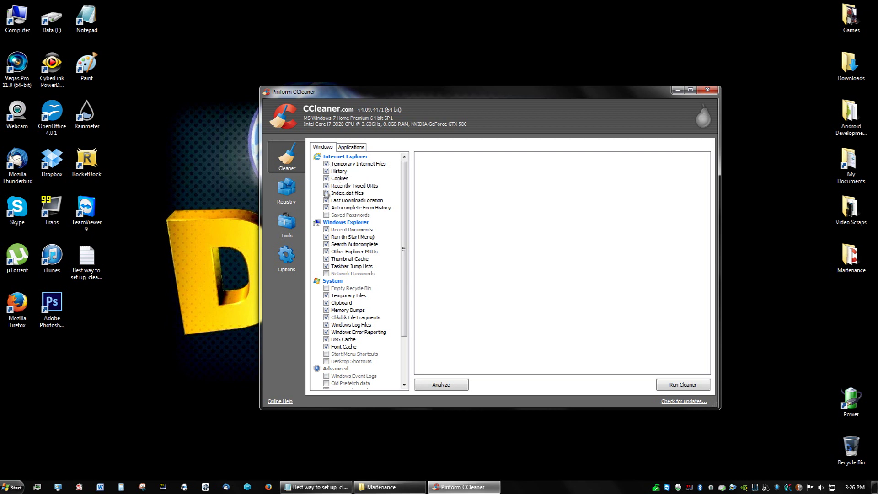
{"action": "left_click", "coordinate": [327, 192]}
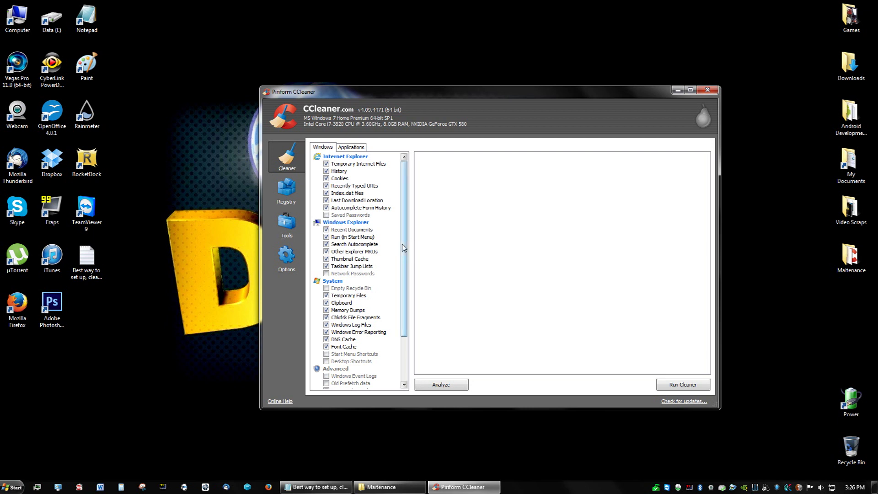
- Review the Cleaner checklist and analyze the selected items for removable junk files
{"action": "scroll", "coordinate": [405, 247], "scroll_direction": "down", "scroll_amount": 2}
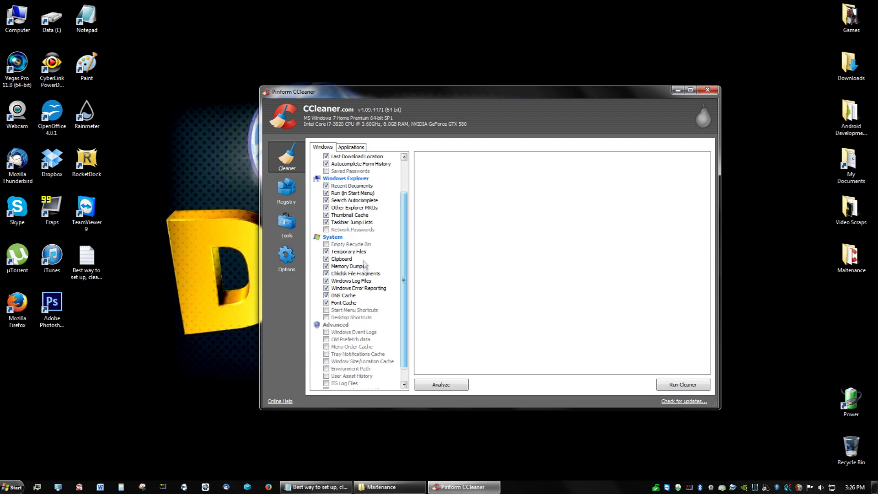
{"action": "scroll", "coordinate": [405, 224], "scroll_direction": "down", "scroll_amount": 1}
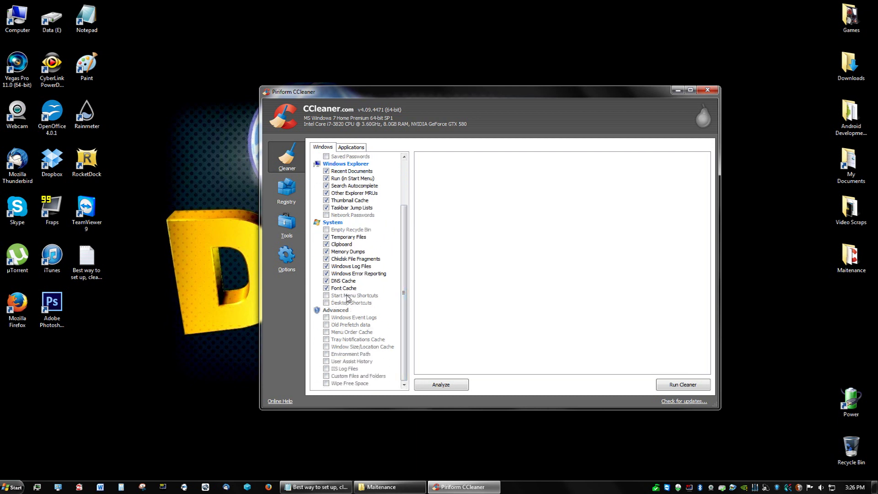
{"action": "left_click_drag", "start_coordinate": [405, 291], "coordinate": [408, 237]}
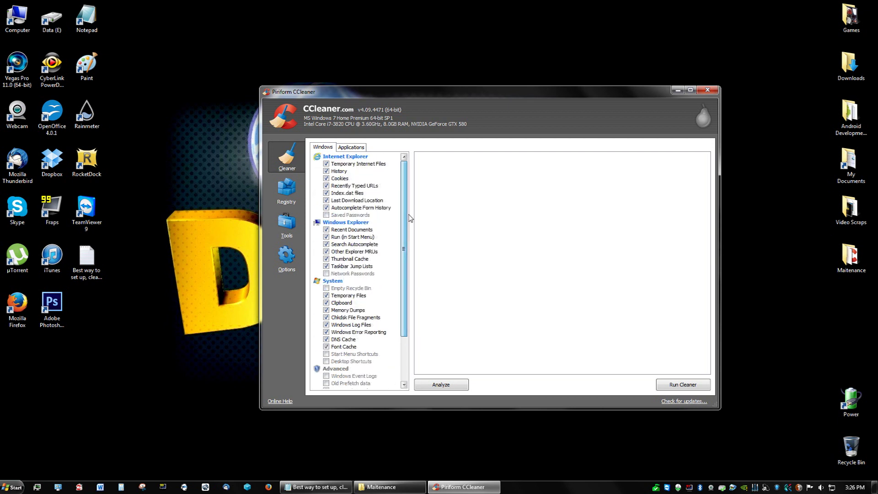
{"action": "left_click", "coordinate": [448, 385]}
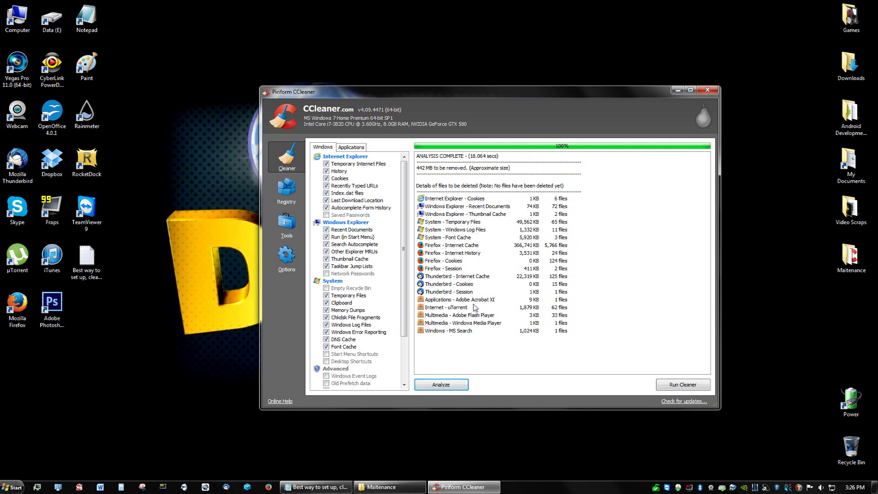
- Review the analysis results and run the cleaner to delete the 442 MB of junk files
{"action": "left_click", "coordinate": [488, 277]}
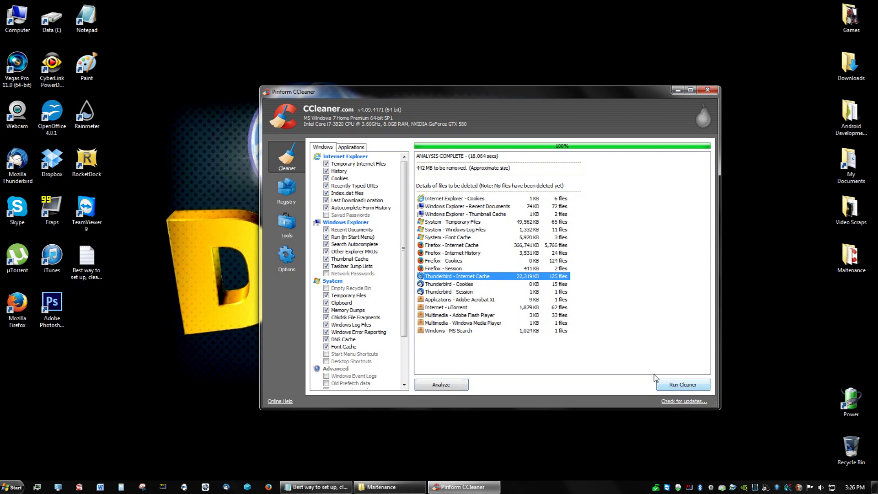
{"action": "key", "text": "End"}
{"action": "left_click", "coordinate": [683, 387]}
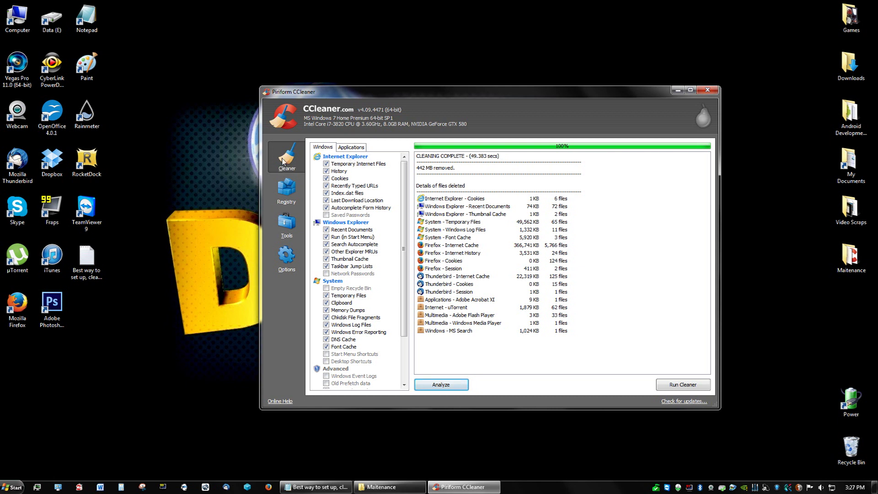
{"action": "left_click", "coordinate": [285, 194]}
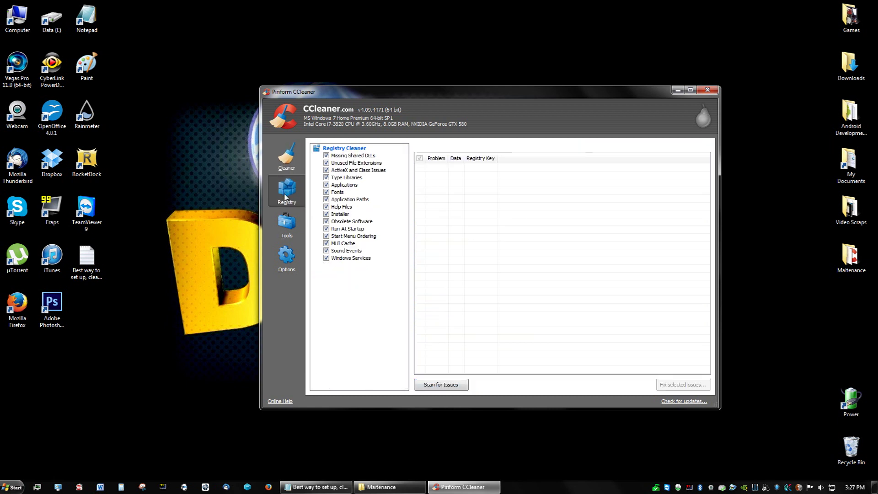
- Scan the registry and fix all four issues found without saving a backup
{"action": "left_click", "coordinate": [440, 385]}
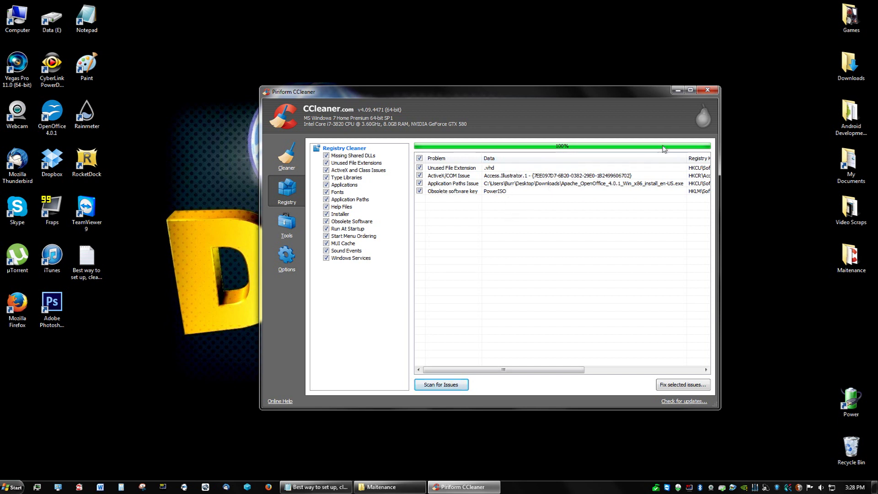
{"action": "left_click", "coordinate": [675, 386]}
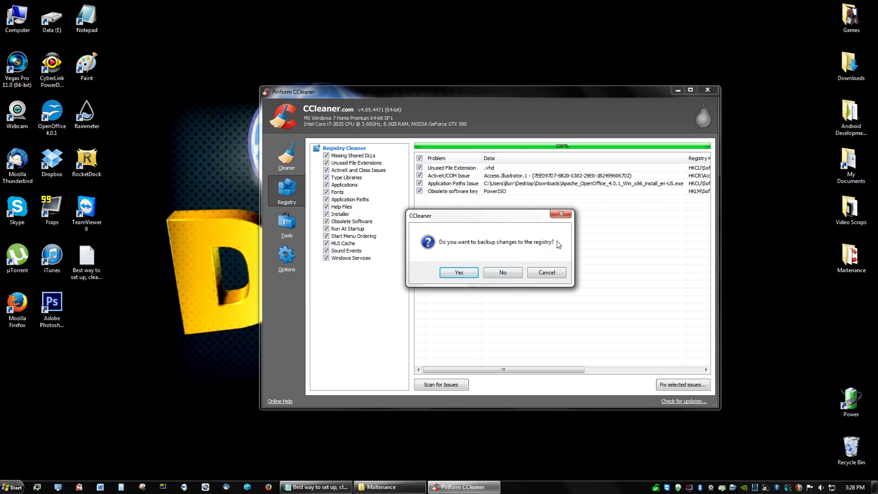
{"action": "left_click", "coordinate": [505, 272]}
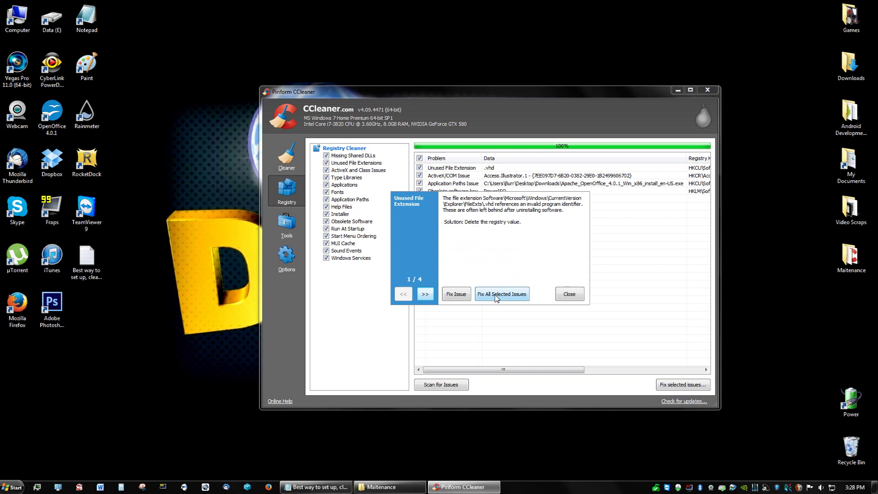
{"action": "left_click", "coordinate": [496, 295]}
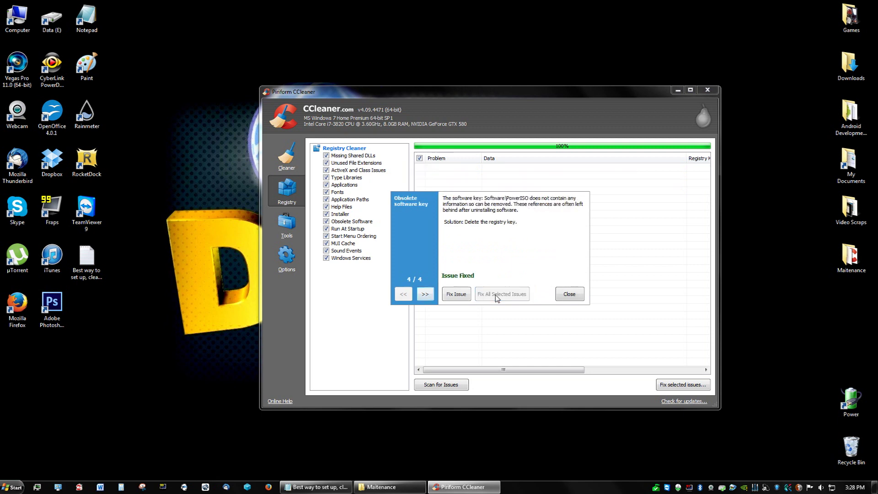
{"action": "left_click", "coordinate": [567, 295]}
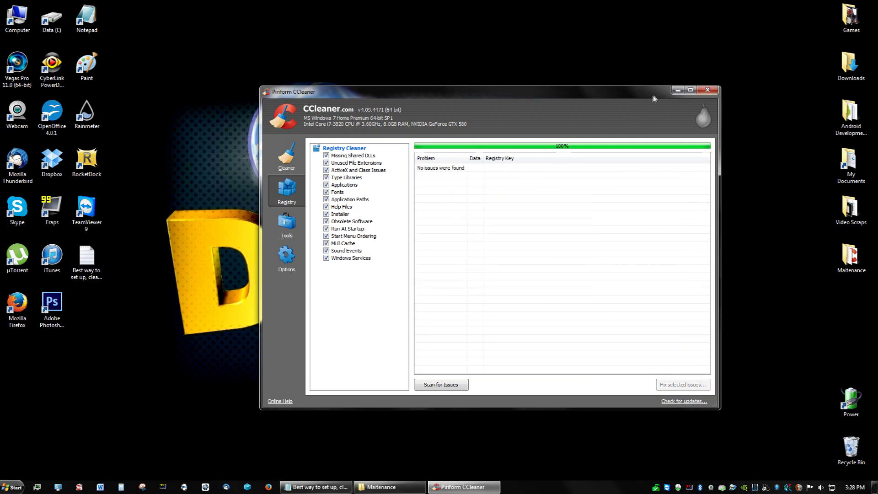
- Close CCleaner, leaving the Windows 7 desktop showing
{"action": "left_click", "coordinate": [708, 90]}
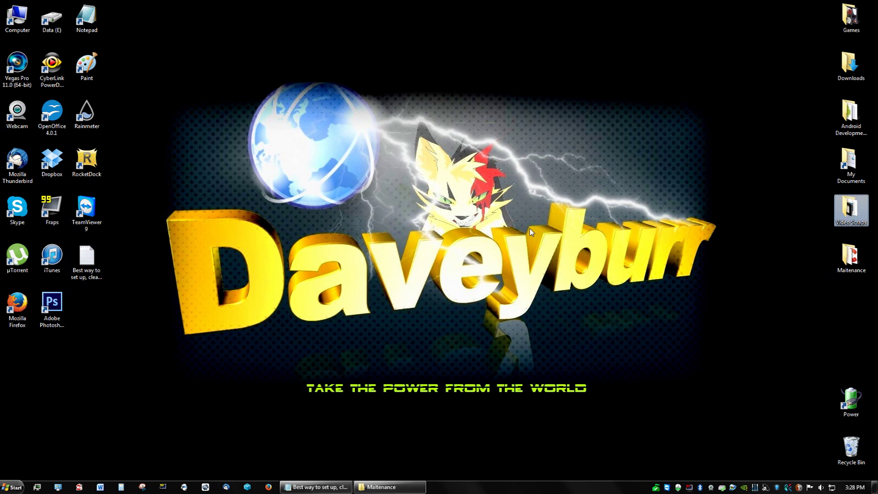